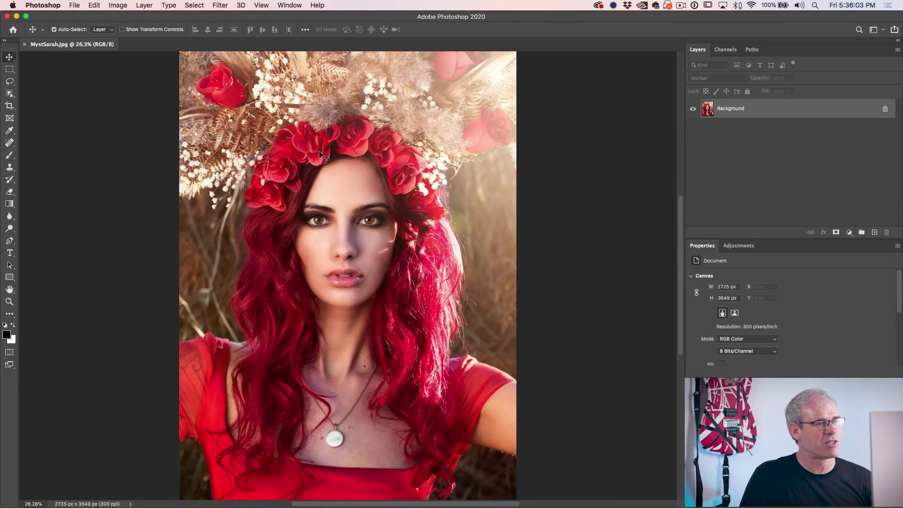
Step: Look through the Channels and Paths panels, then return to the Layers panel
click(727, 50)
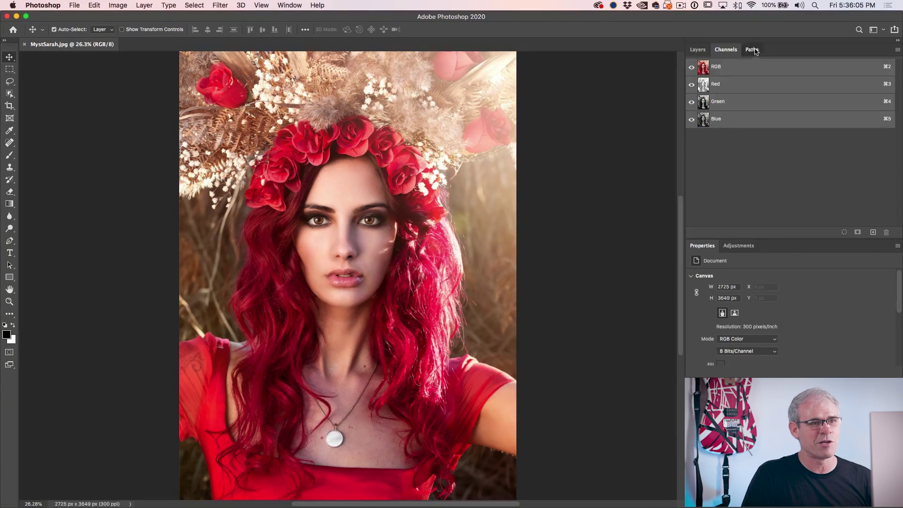
click(754, 51)
click(727, 50)
click(698, 49)
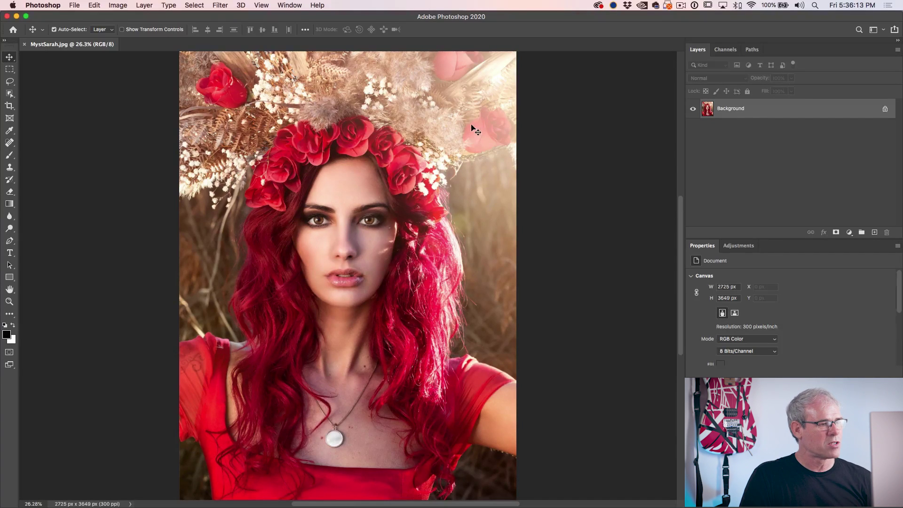
Step: Select the red rose crown with the Object Selection Tool in Rectangle mode
click(9, 95)
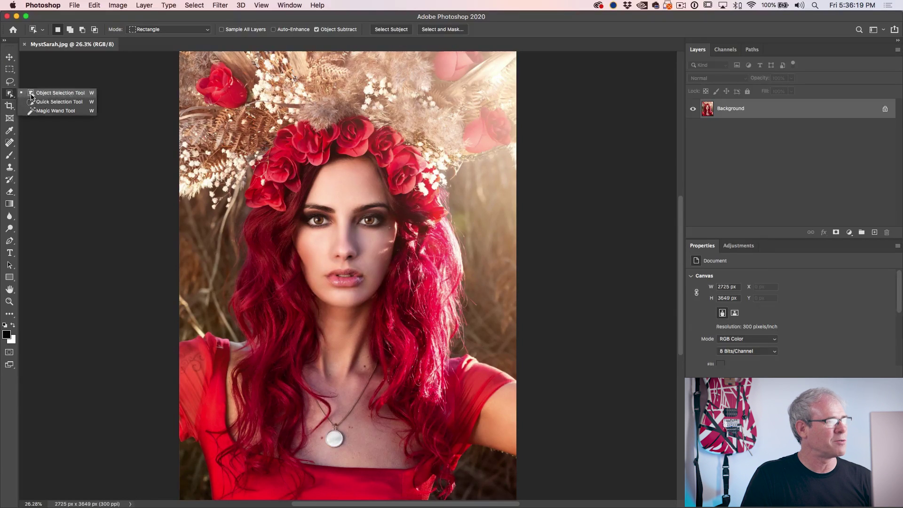
click(31, 93)
click(161, 29)
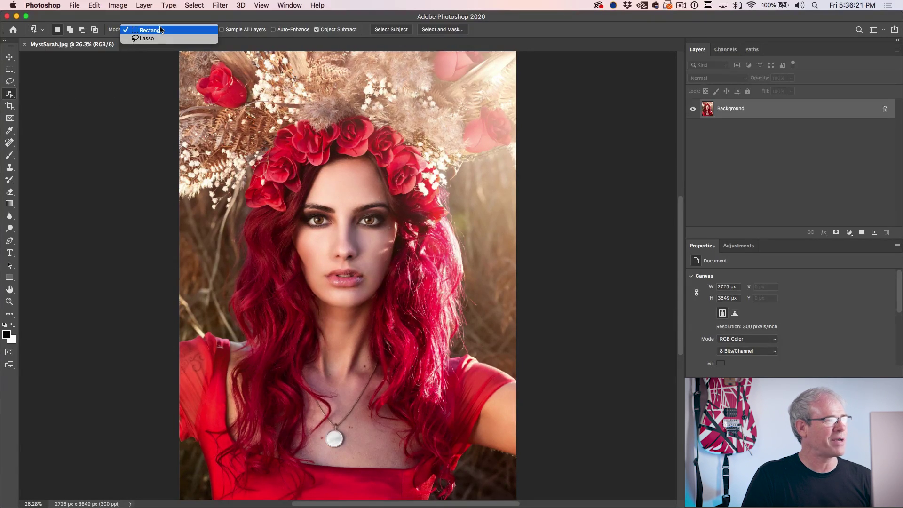
click(159, 29)
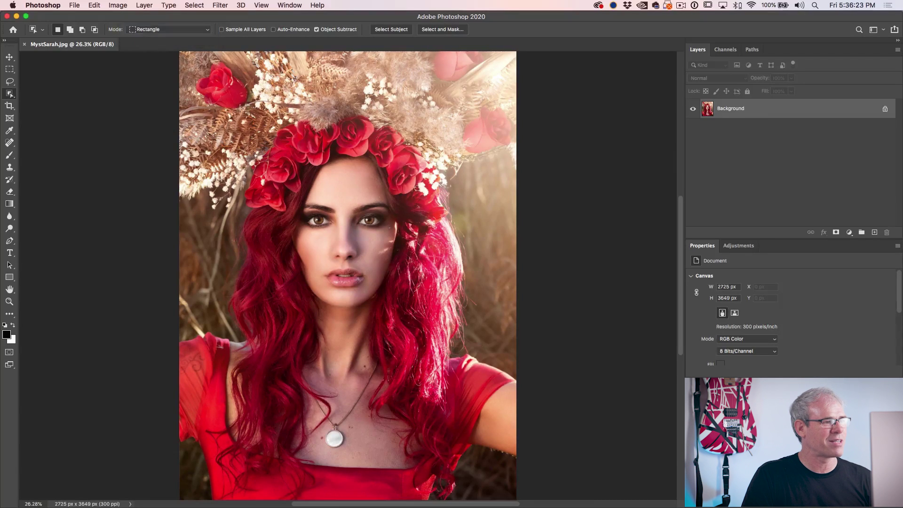
drag(235, 112, 460, 229)
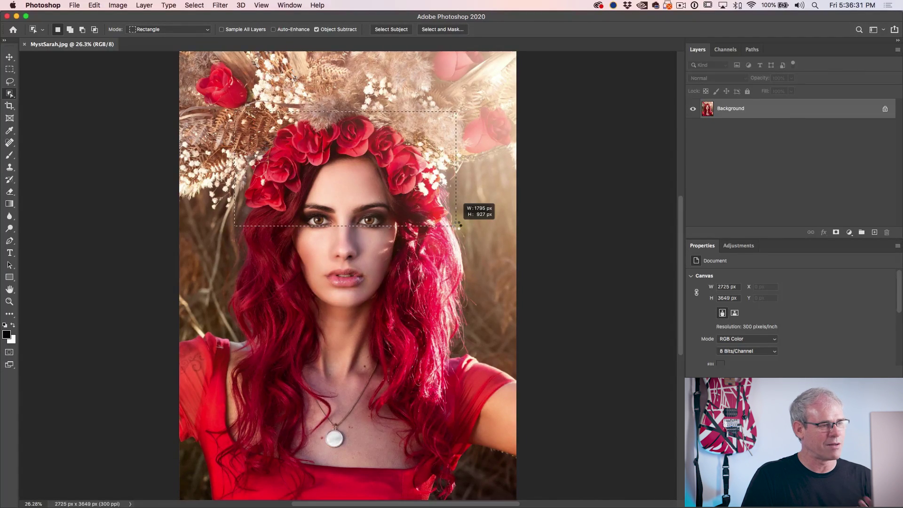
drag(457, 219, 457, 219)
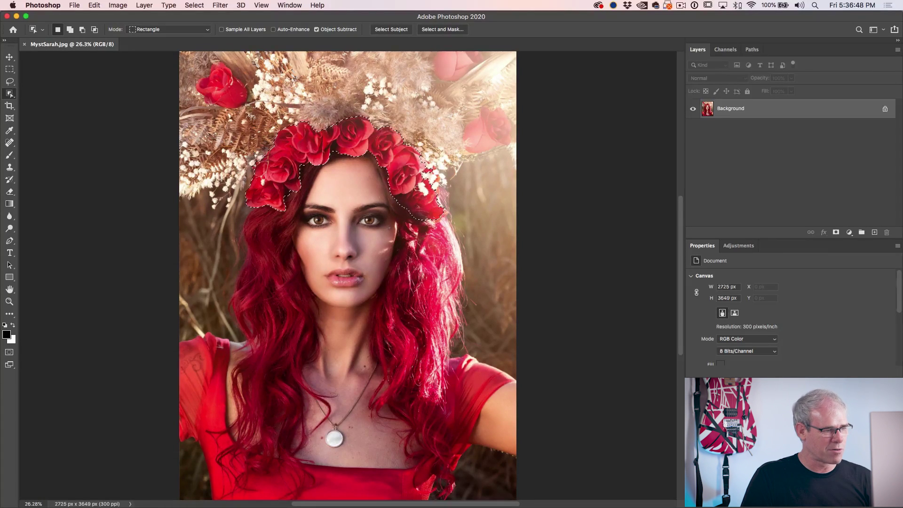
key(shift)
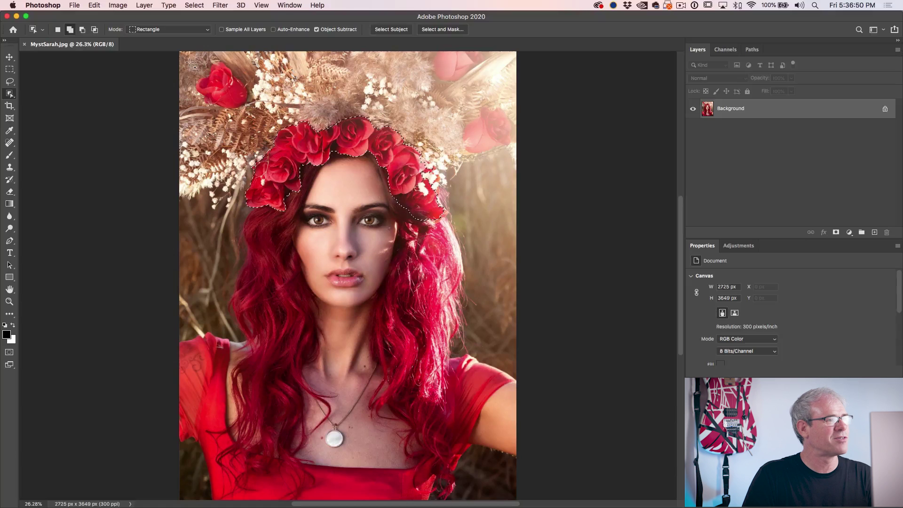
Step: Add the top-left rose with a rectangle and the crown's right-edge flowers with Lasso mode
drag(190, 61, 260, 114)
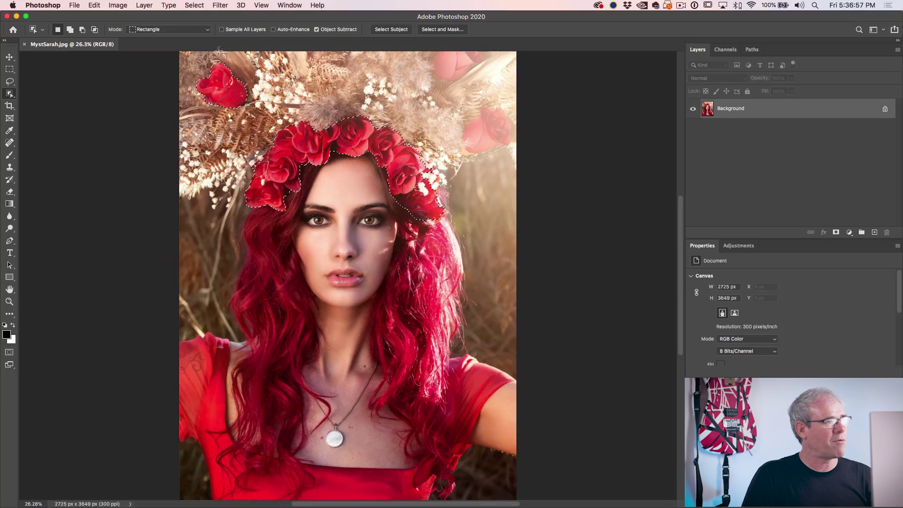
click(182, 29)
click(182, 39)
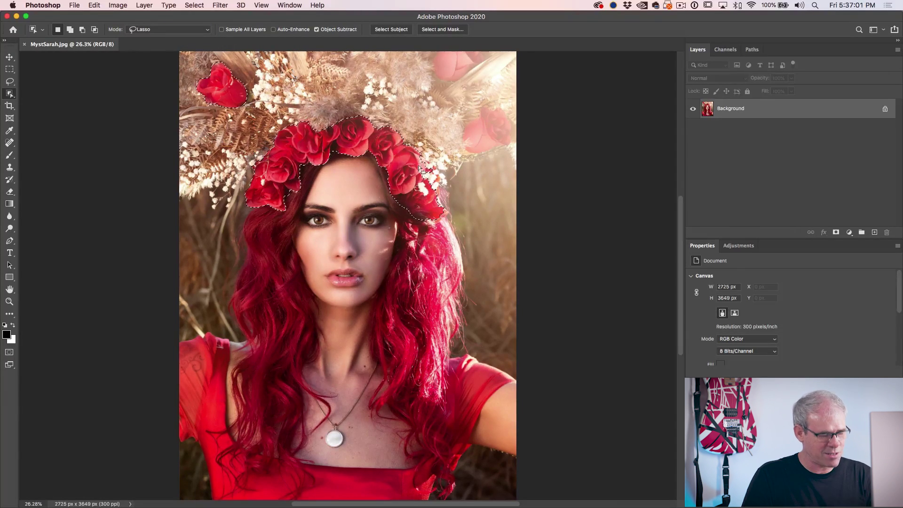
key(shift)
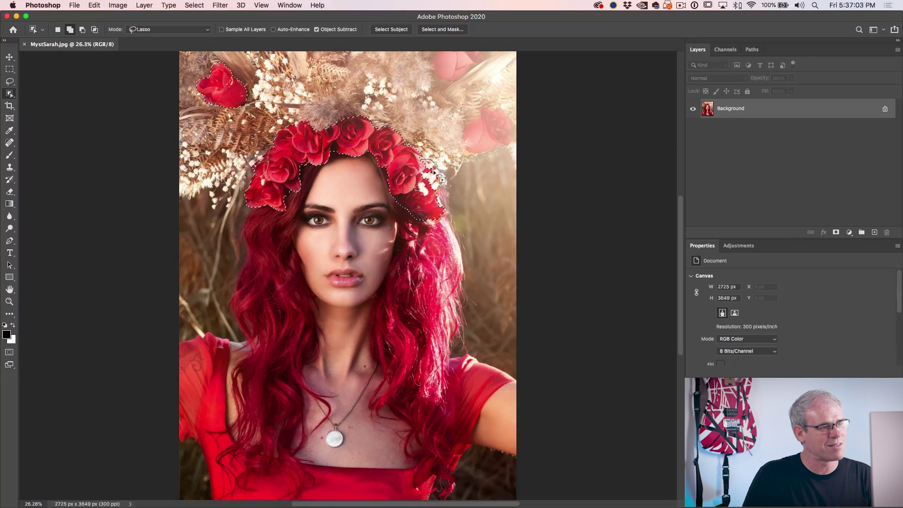
mouse_move(426, 167)
mouse_down()
mouse_move(435, 158)
mouse_move(445, 214)
mouse_up()
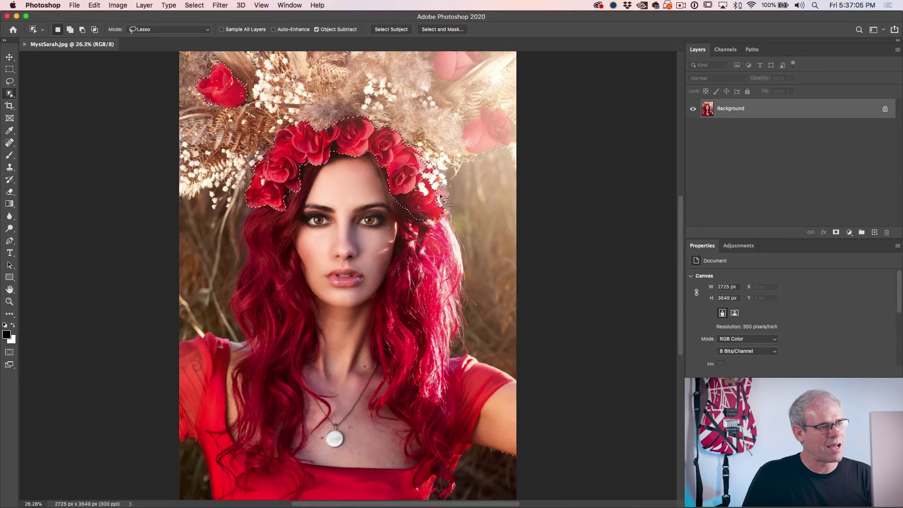
key(shift)
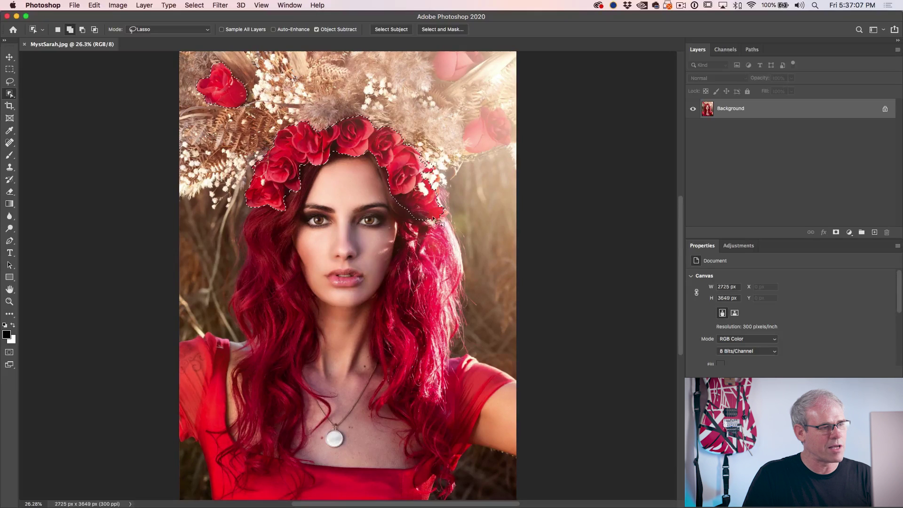
drag(432, 222, 438, 215)
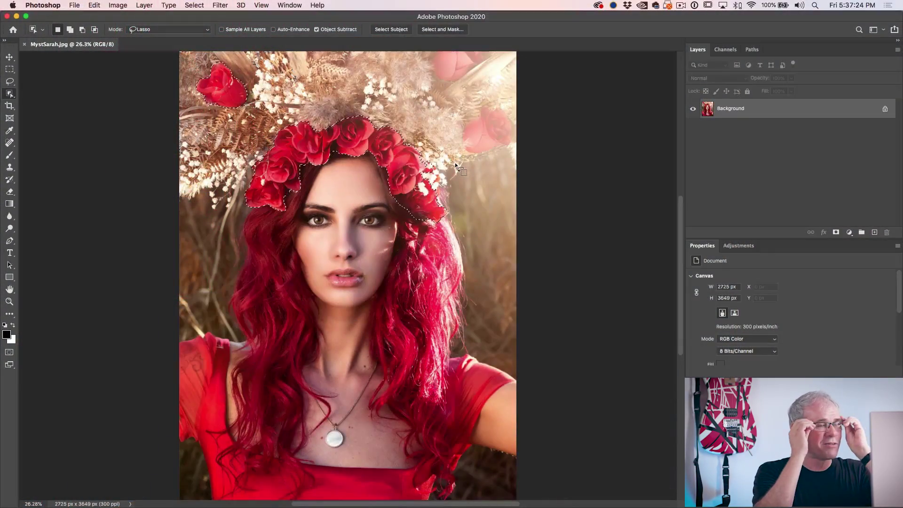
Step: Show the Gradients panel from the Window menu
click(291, 5)
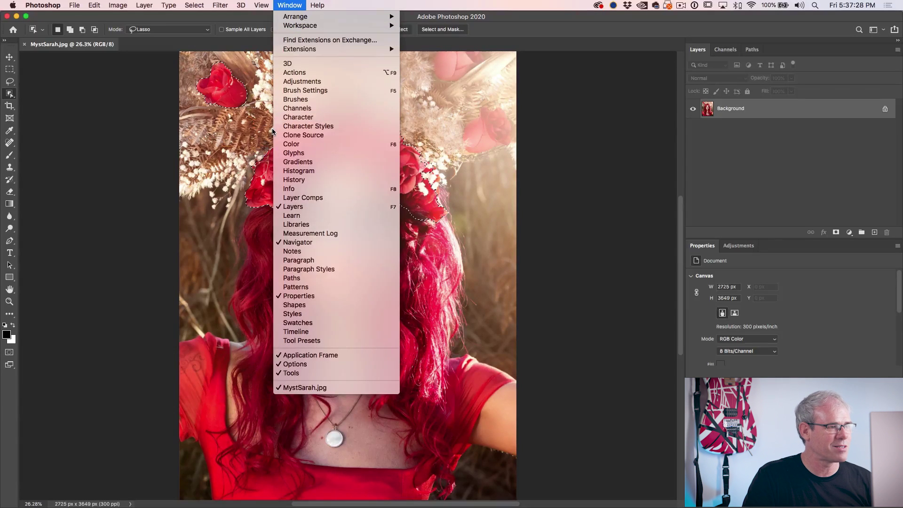
click(309, 162)
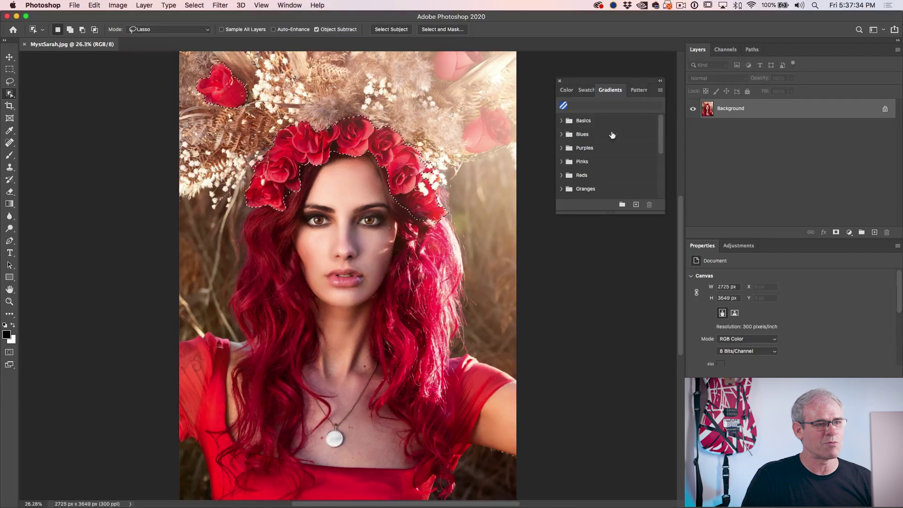
Step: Expand the Basics, Legacy Gradients and Blues preset folders in the Gradients panel
scroll(660, 141, down, 3)
scroll(660, 141, up, 3)
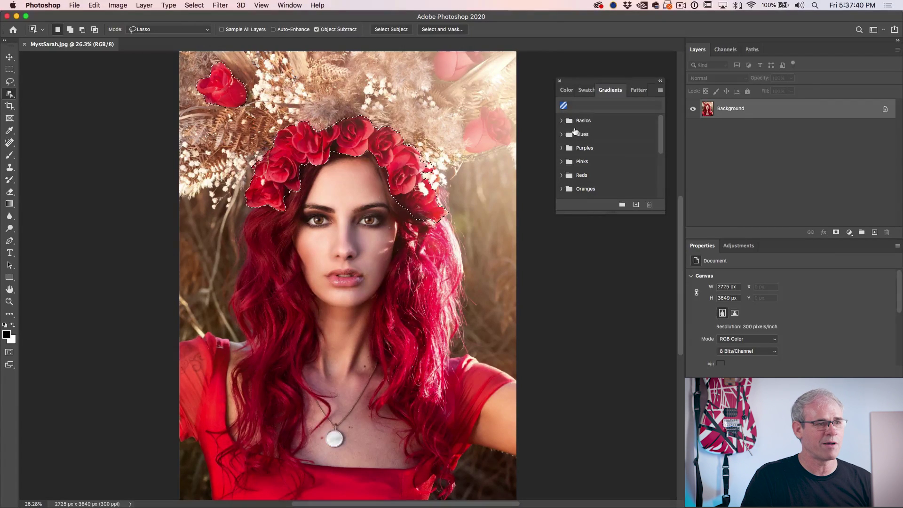
click(562, 120)
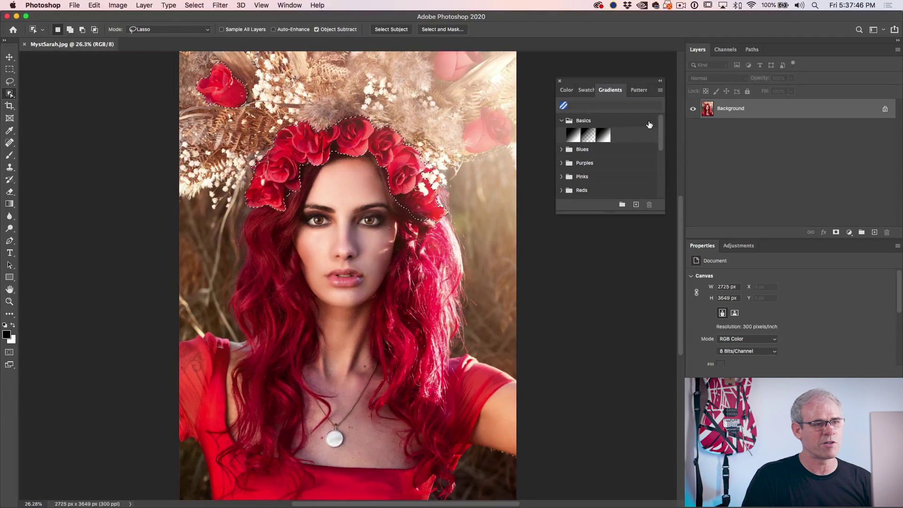
drag(662, 124, 651, 181)
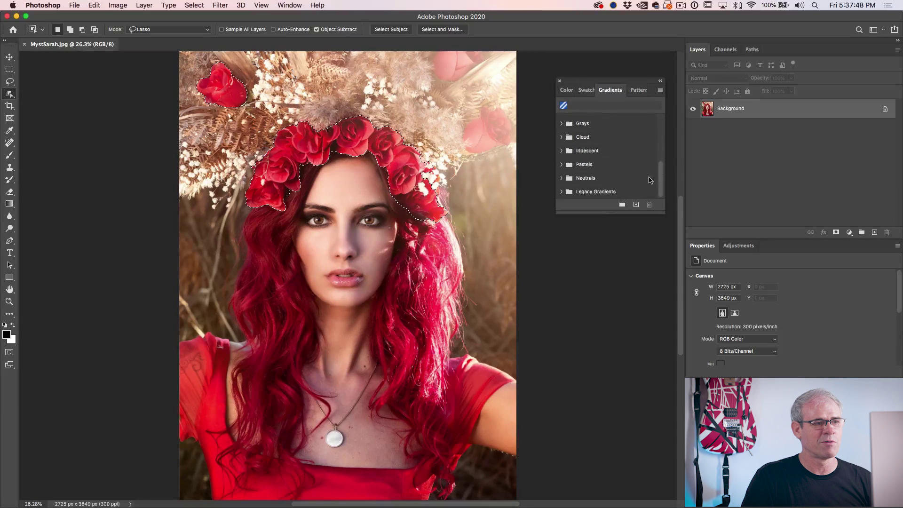
click(561, 191)
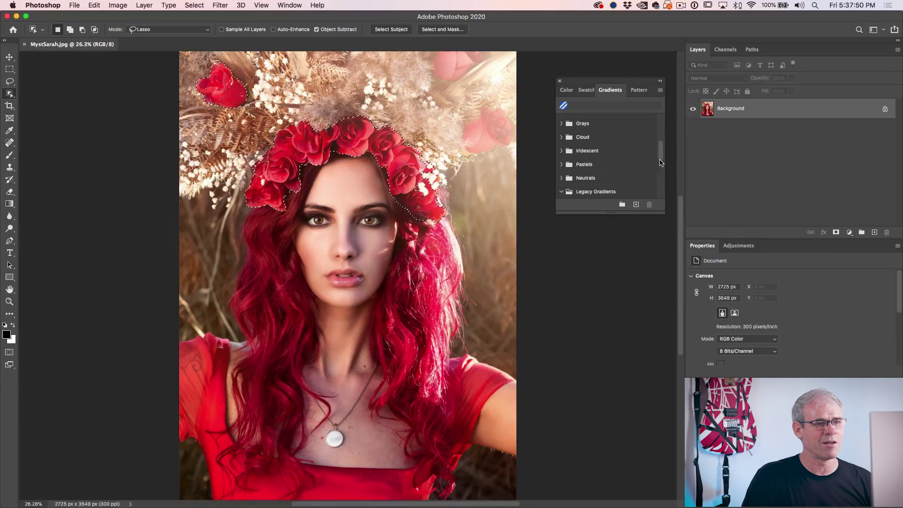
drag(662, 159, 671, 126)
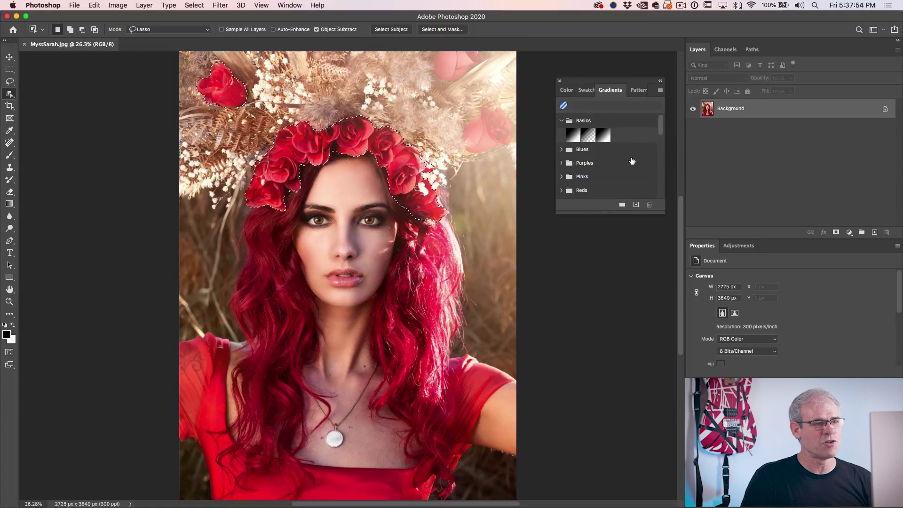
click(568, 149)
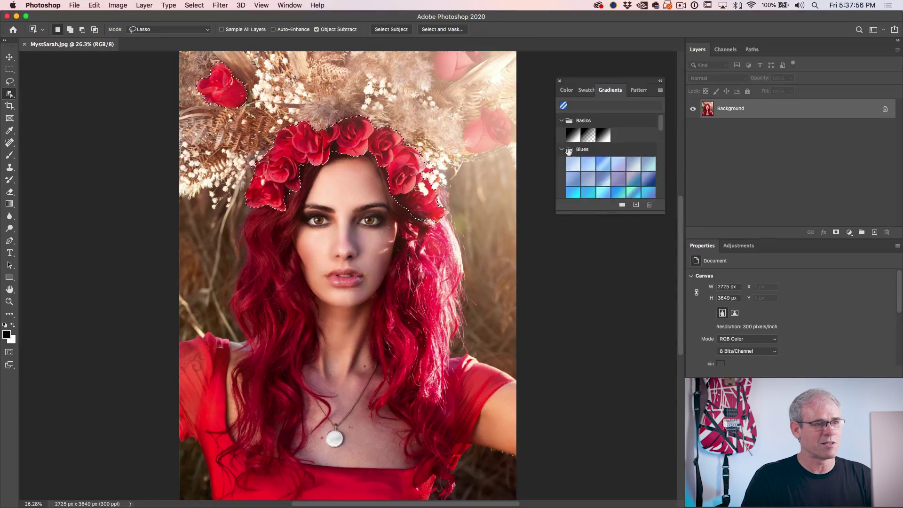
drag(663, 124, 659, 146)
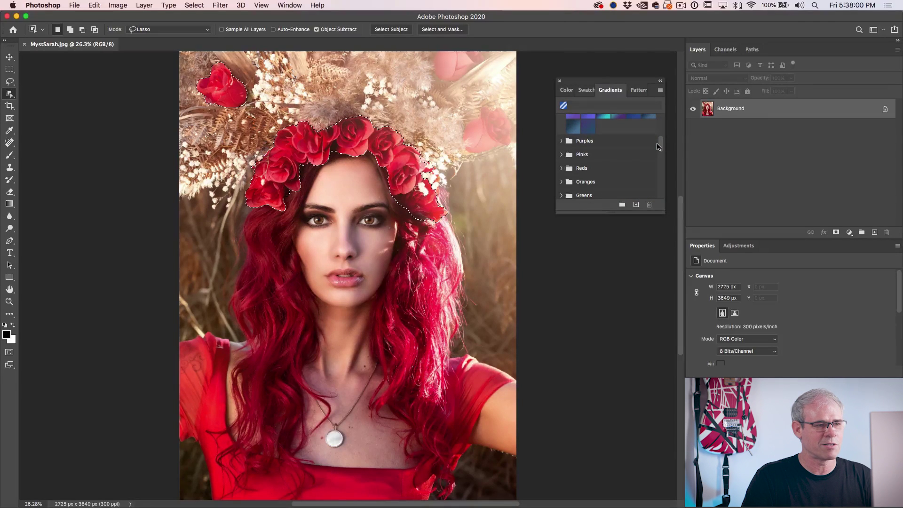
Step: Expand the Purples and Legacy Default Gradients folders and scroll through the presets
scroll(657, 146, up, 3)
scroll(649, 185, down, 2)
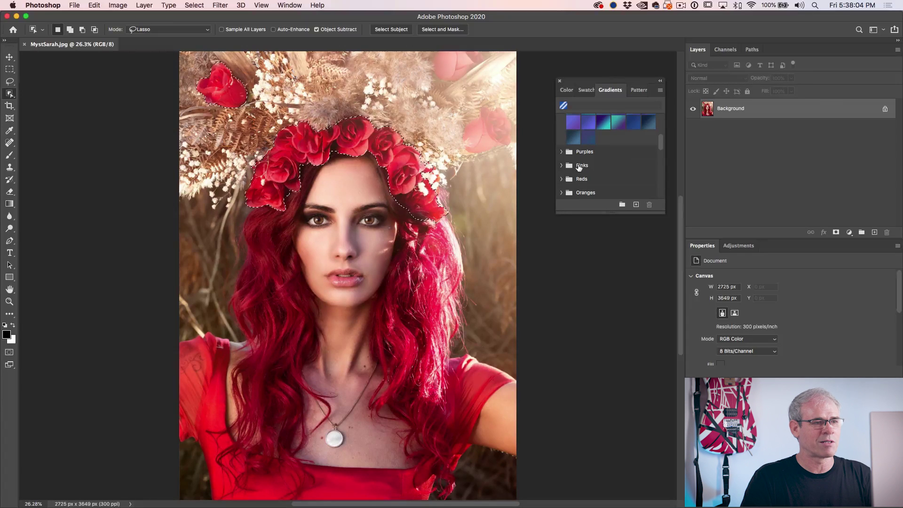
click(562, 151)
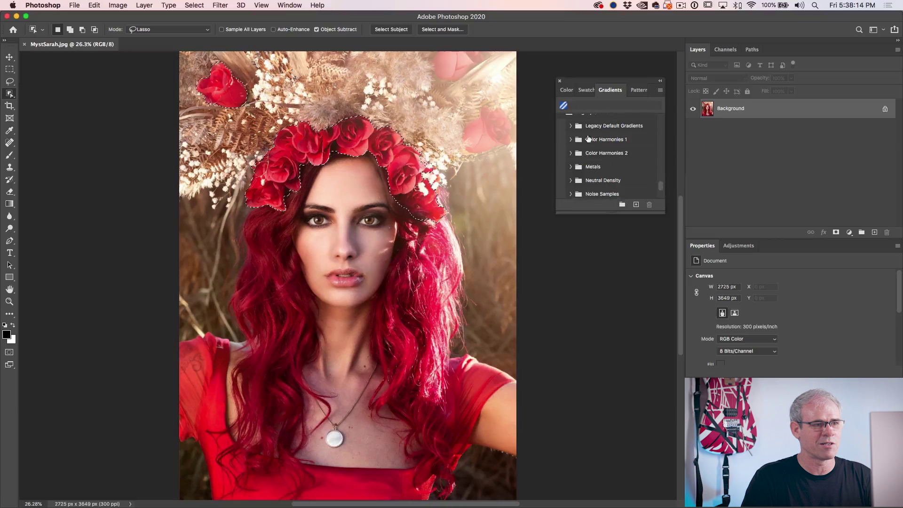
click(571, 126)
drag(660, 152, 669, 114)
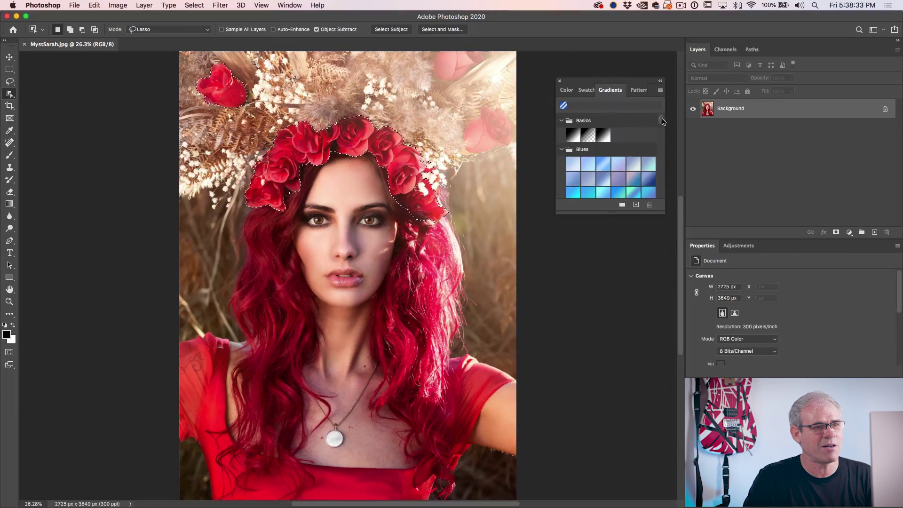
drag(661, 120, 661, 137)
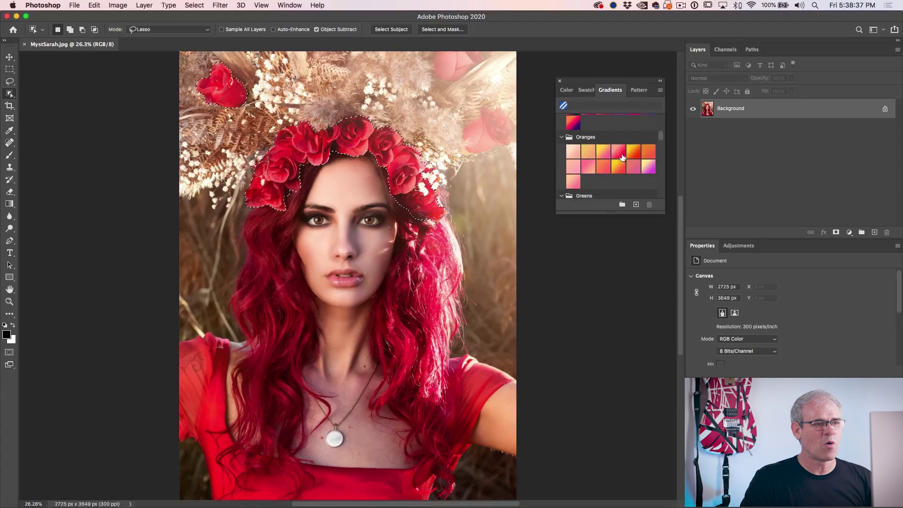
Step: Drop an Oranges gradient onto the crown selection as a Gradient Fill layer in Color mode
drag(615, 166, 346, 153)
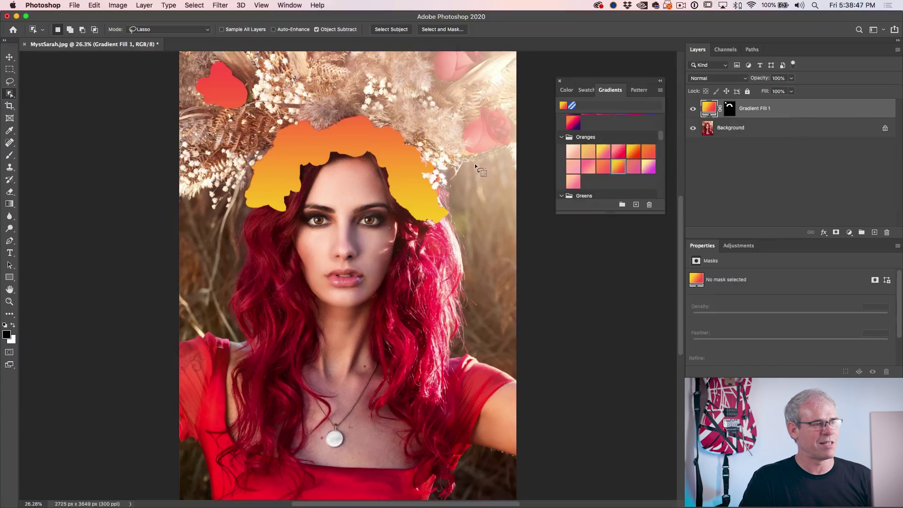
click(719, 81)
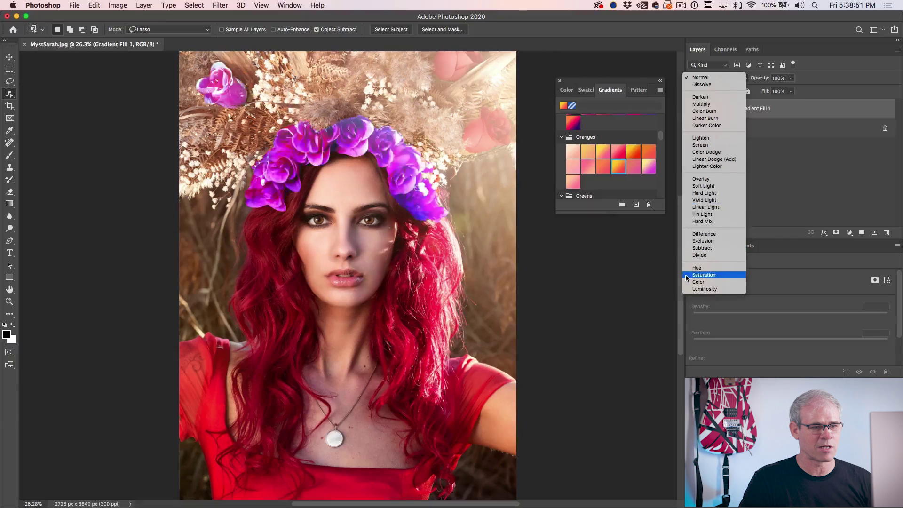
click(700, 282)
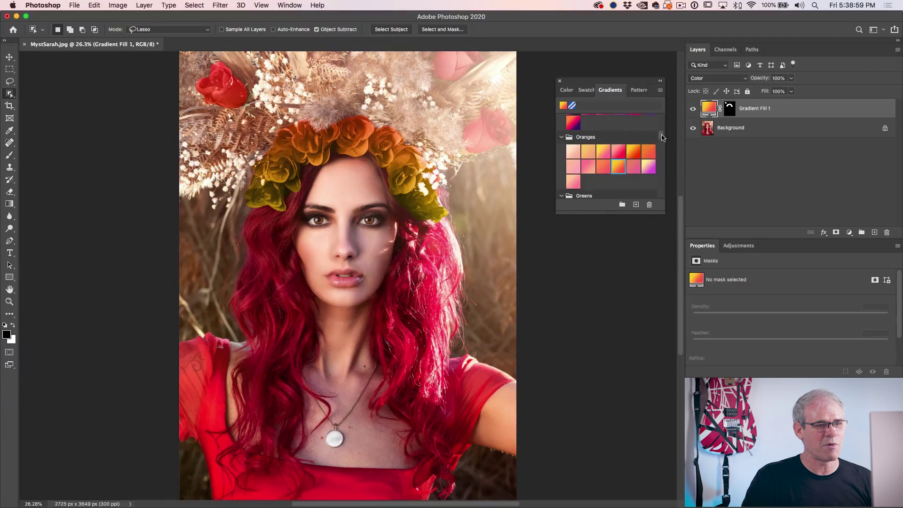
drag(657, 213, 608, 446)
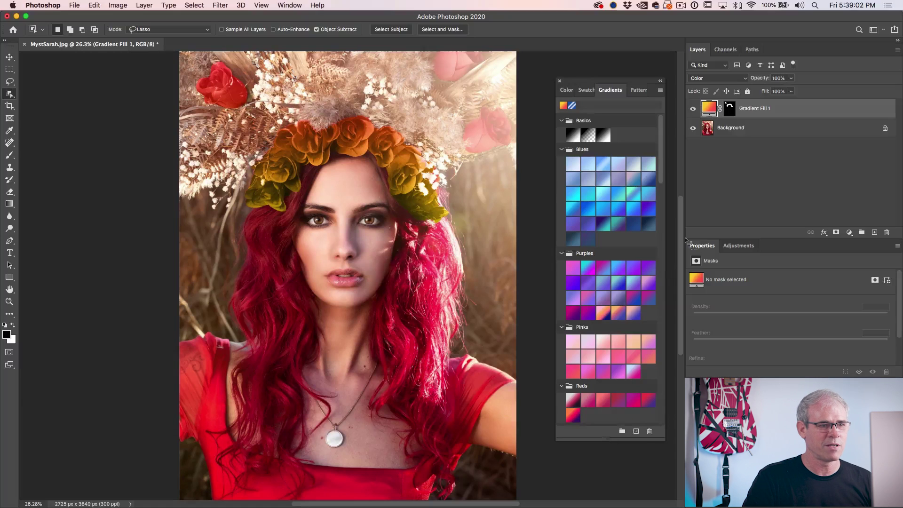
click(647, 208)
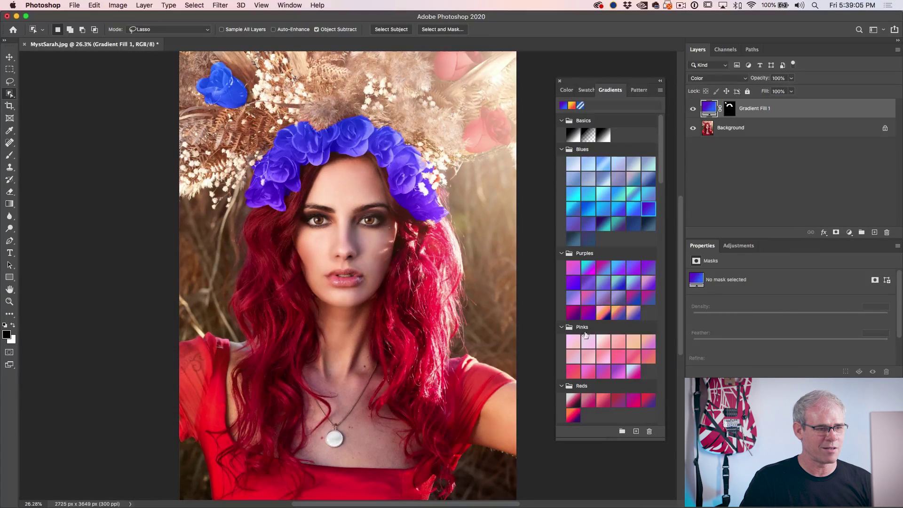
click(575, 342)
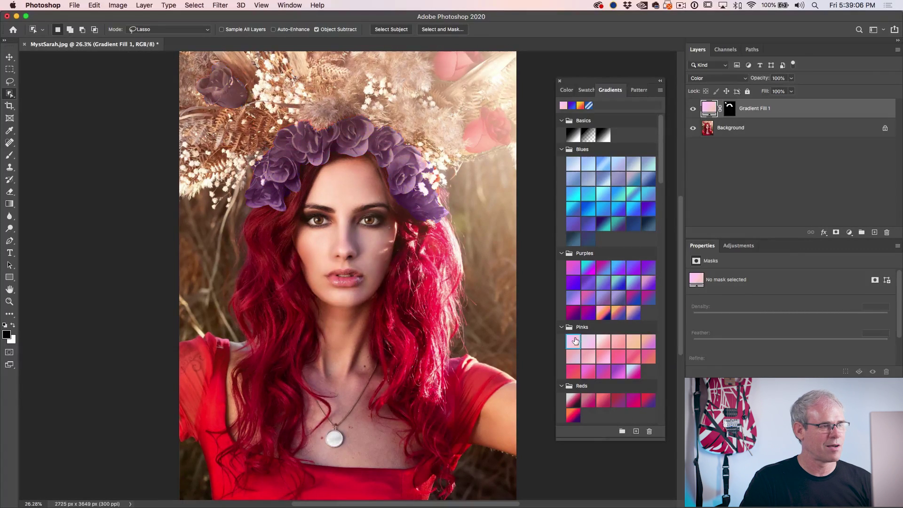
click(620, 297)
click(619, 312)
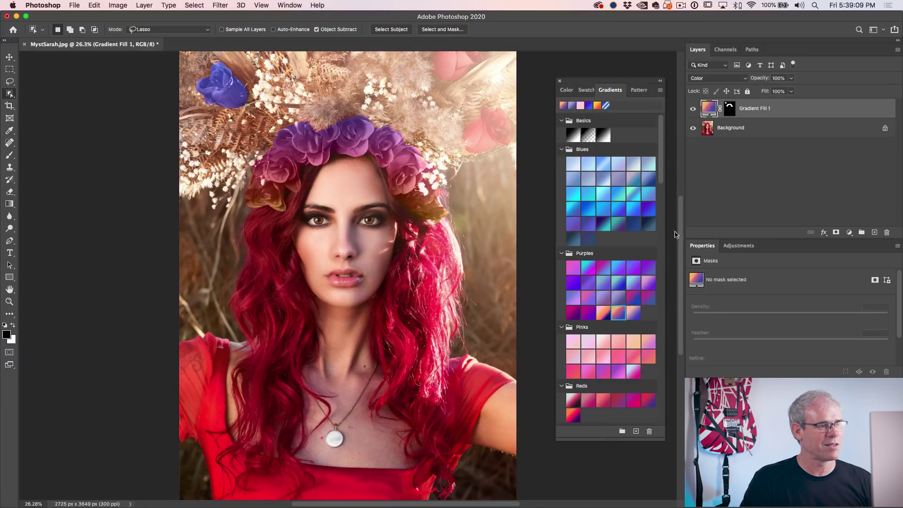
scroll(650, 241, down, 10)
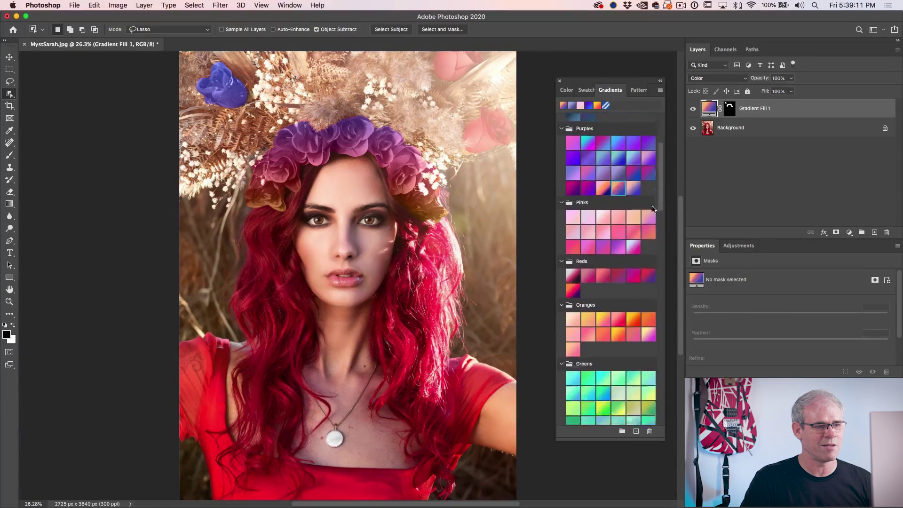
click(606, 254)
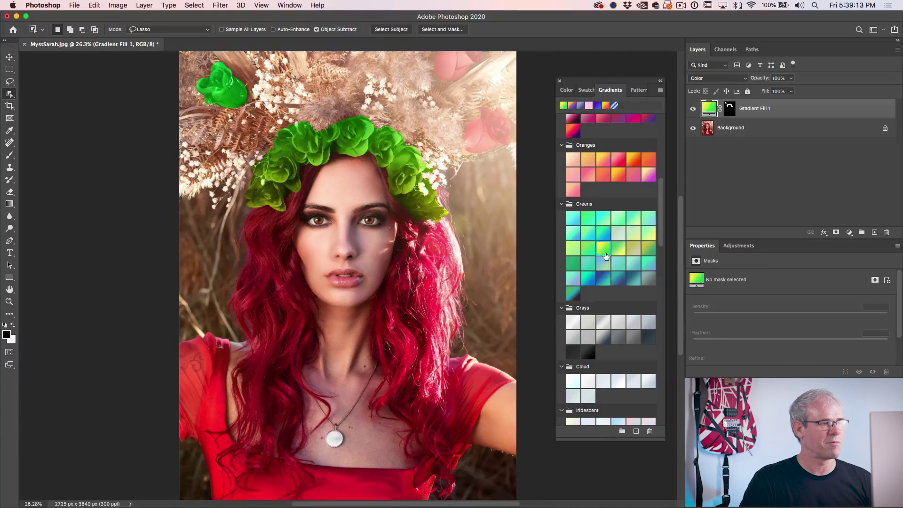
click(619, 175)
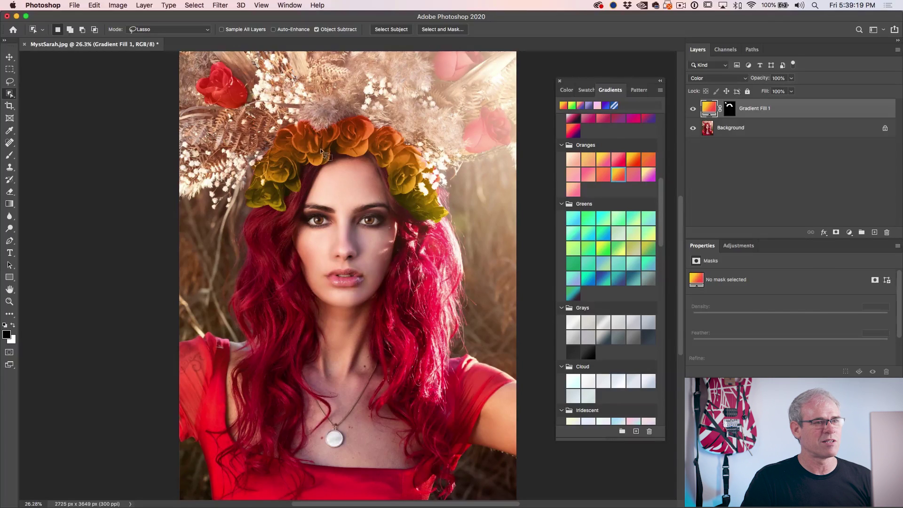
Step: Reposition the Gradient Fill 1 gradient so the top roses read orange-red, then confirm
double_click(709, 108)
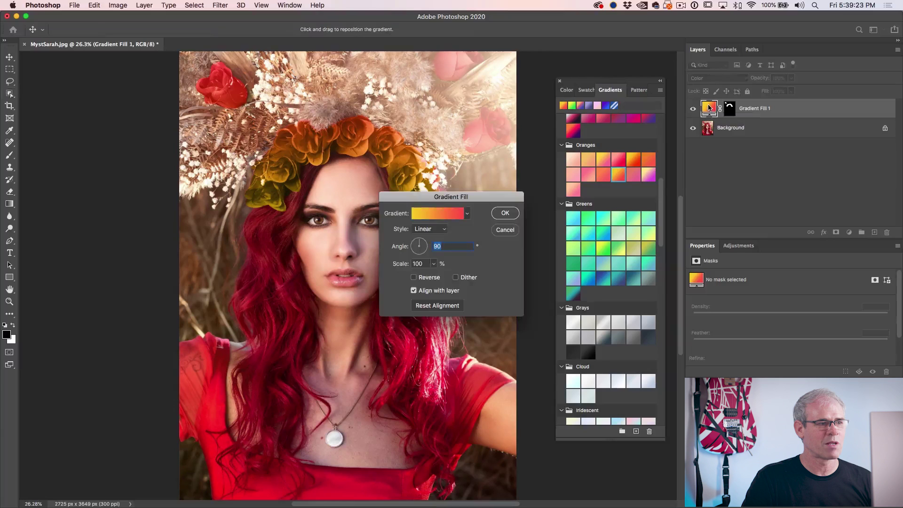
drag(476, 203, 577, 137)
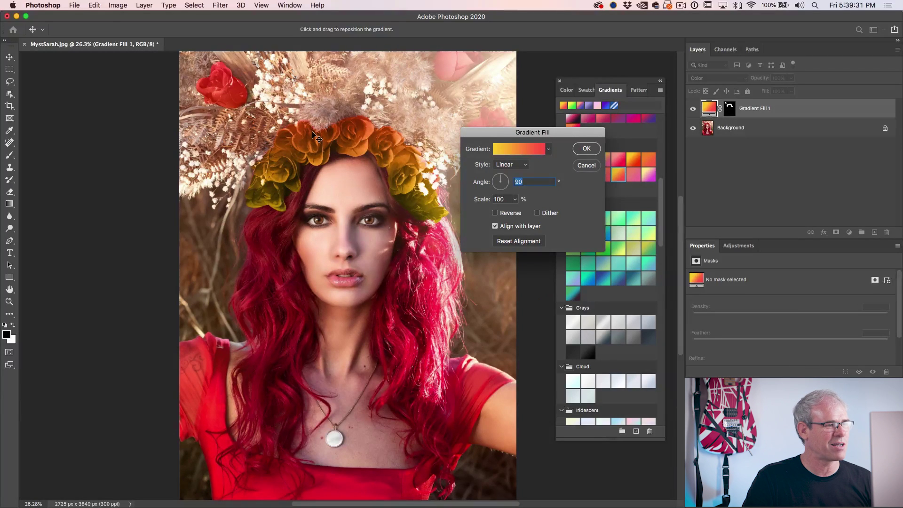
drag(313, 144, 310, 187)
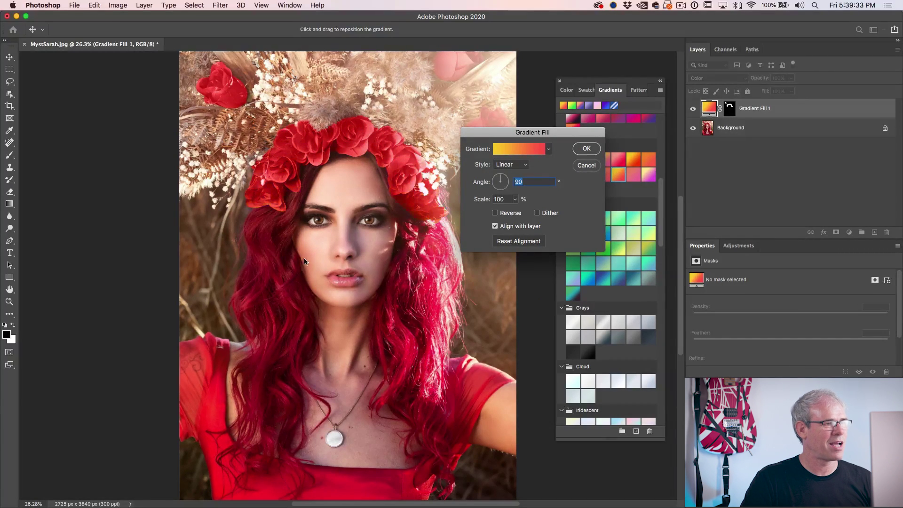
drag(304, 262, 321, 137)
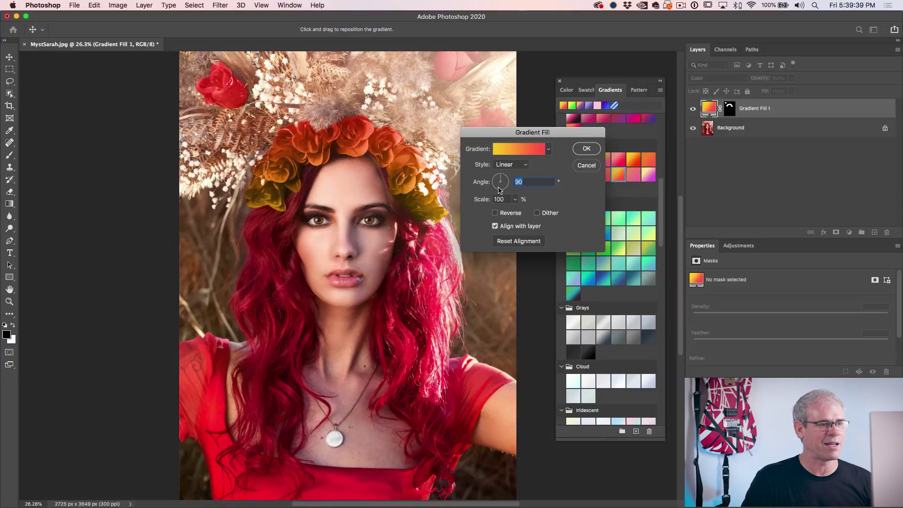
click(588, 148)
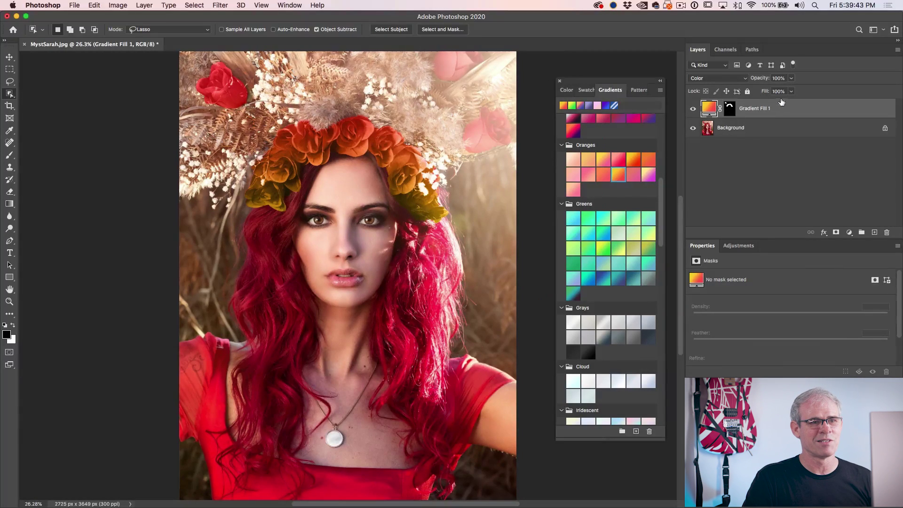
Step: Lower Gradient Fill 1 to 68% opacity and toggle its visibility to compare
drag(762, 81, 746, 86)
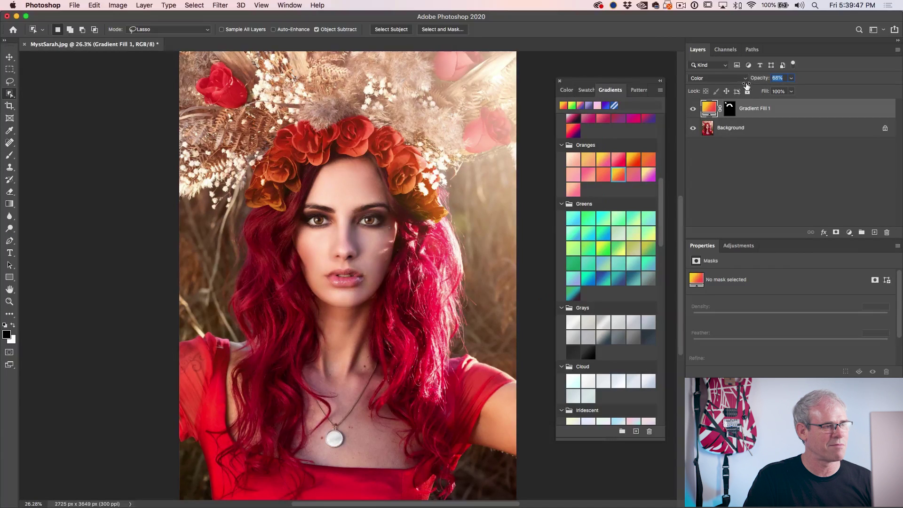
click(693, 111)
click(692, 111)
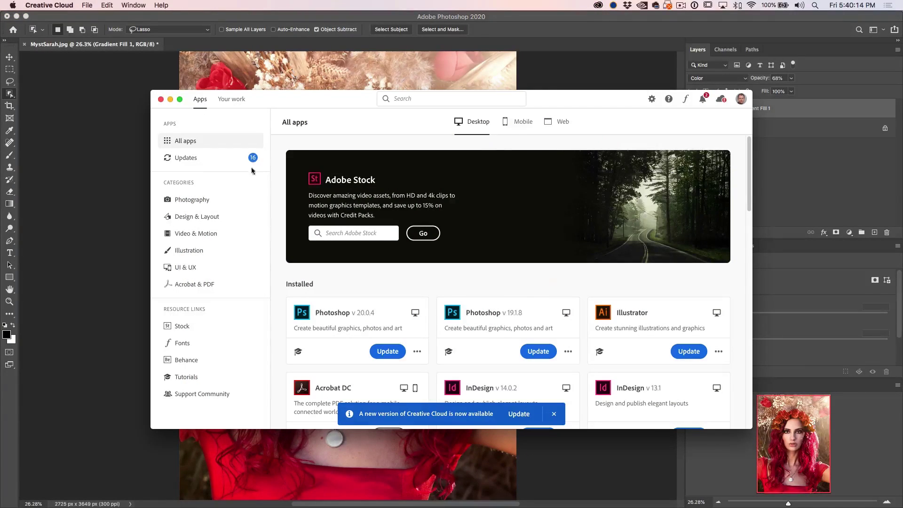
Step: Show the Updates list in the Creative Cloud app
click(198, 160)
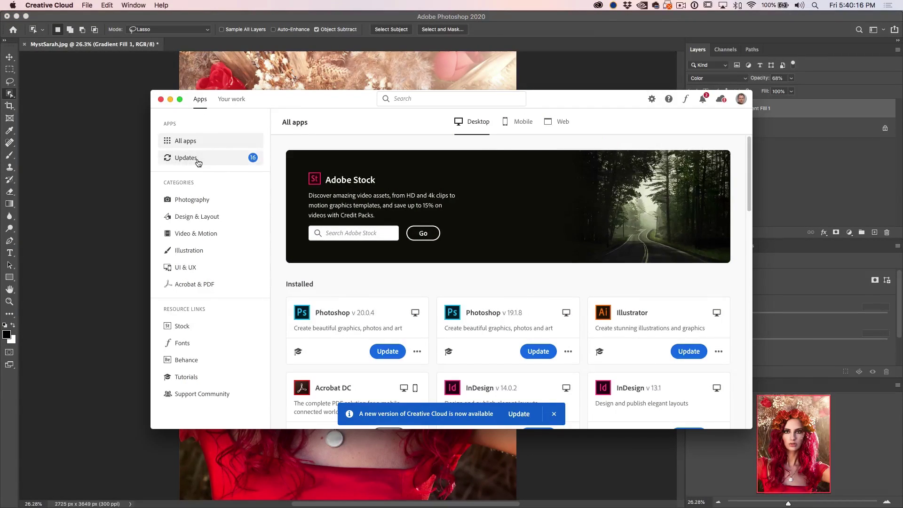